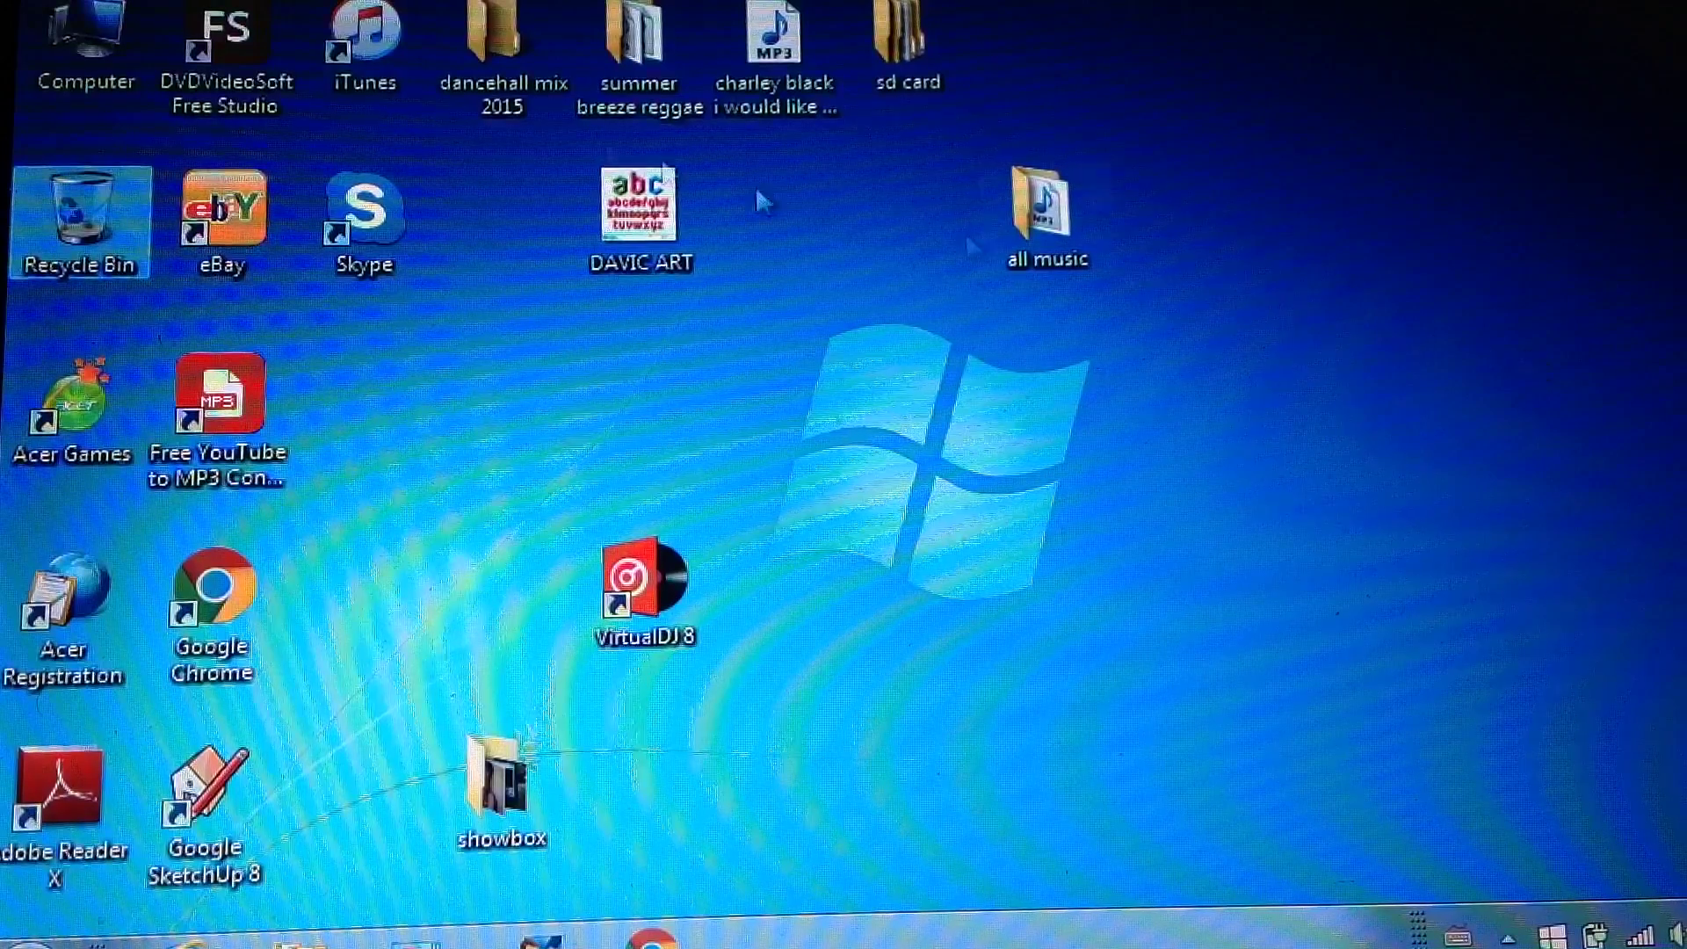
- Browse Computer > Galaxy Nexus > Internal storage > show_box, dismissing the AutoPlay prompt
{"action": "left_click", "coordinate": [87, 43]}
{"action": "double_click", "coordinate": [82, 43]}
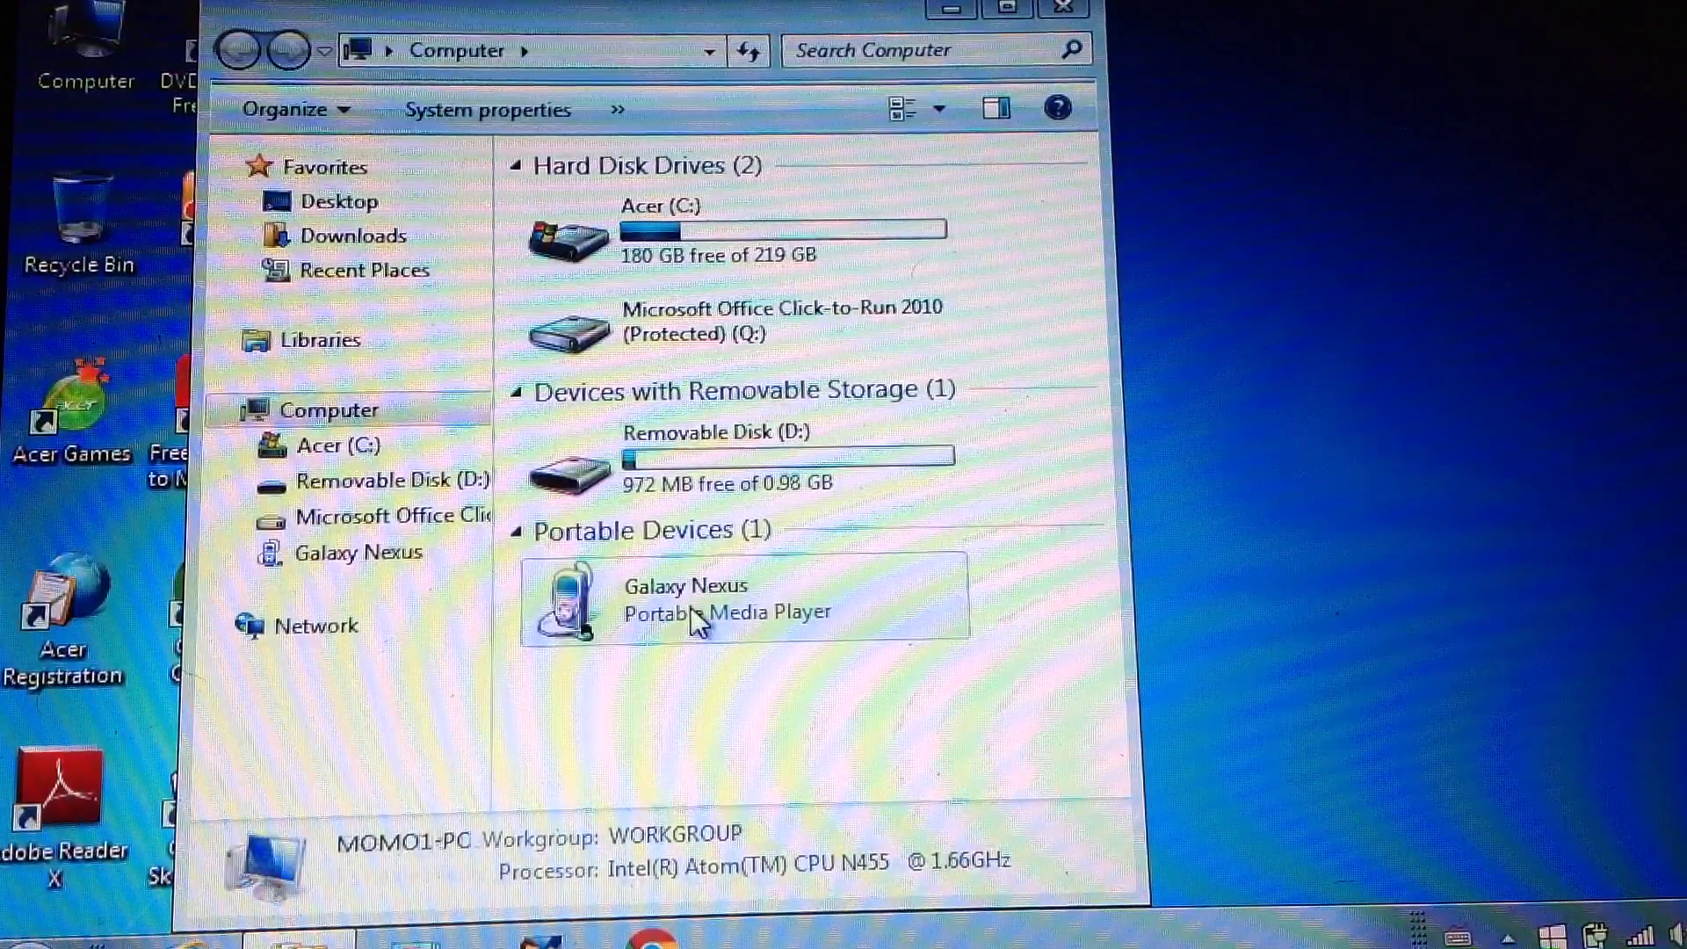
{"action": "double_click", "coordinate": [697, 618]}
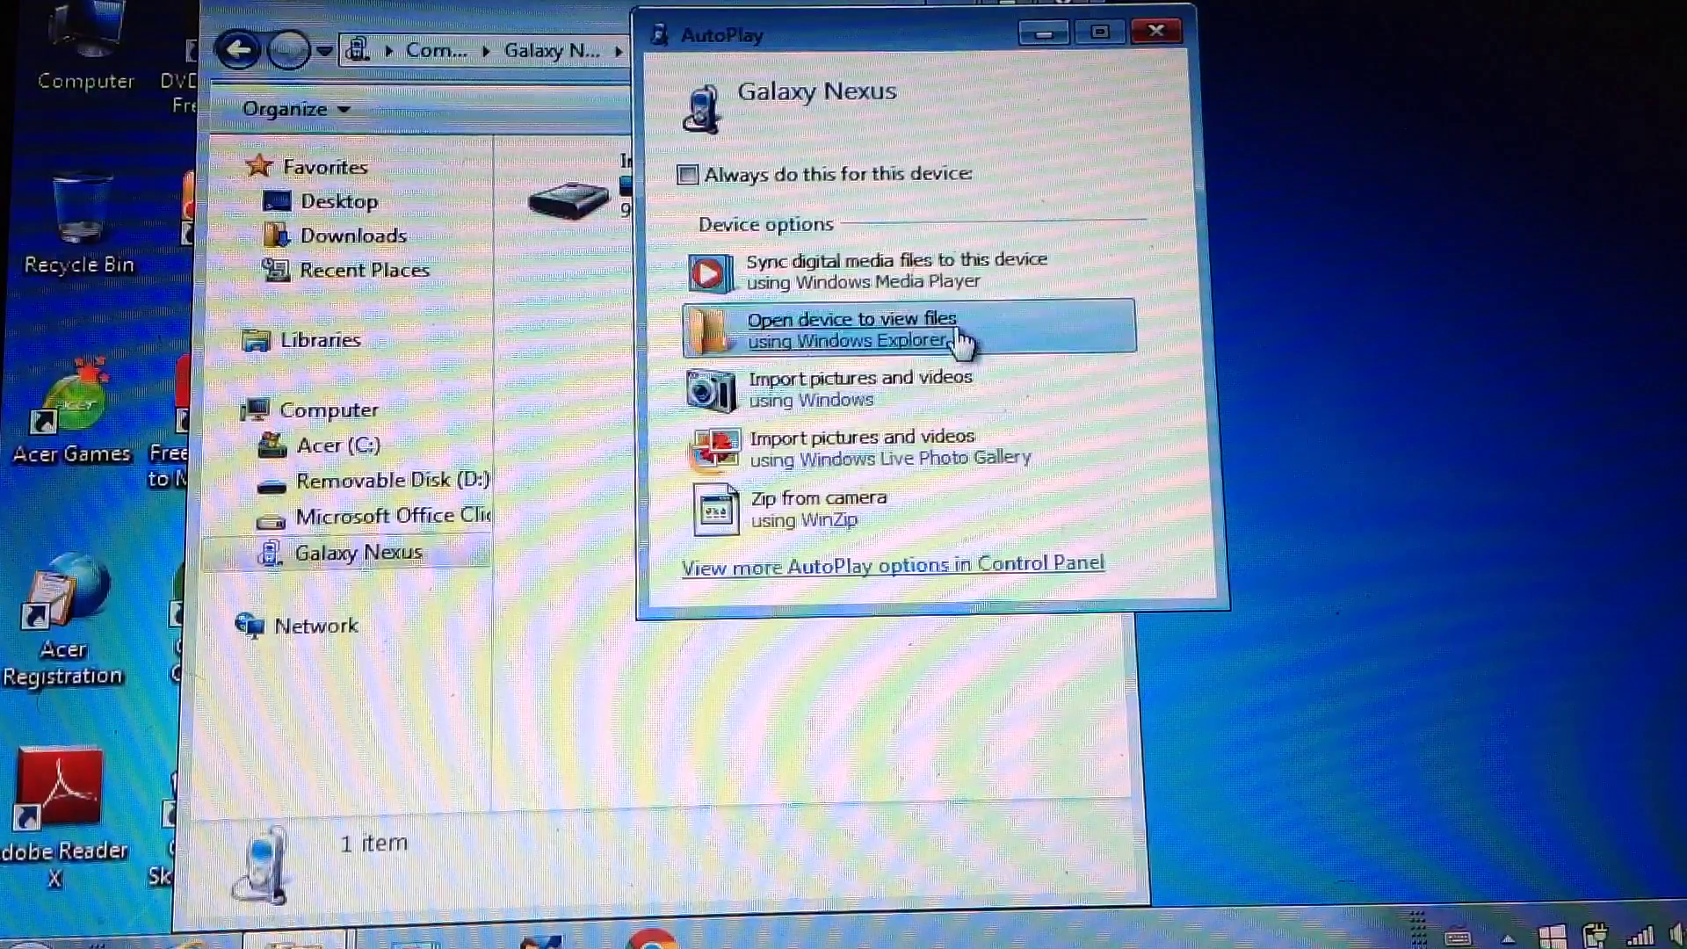
{"action": "left_click", "coordinate": [1156, 31]}
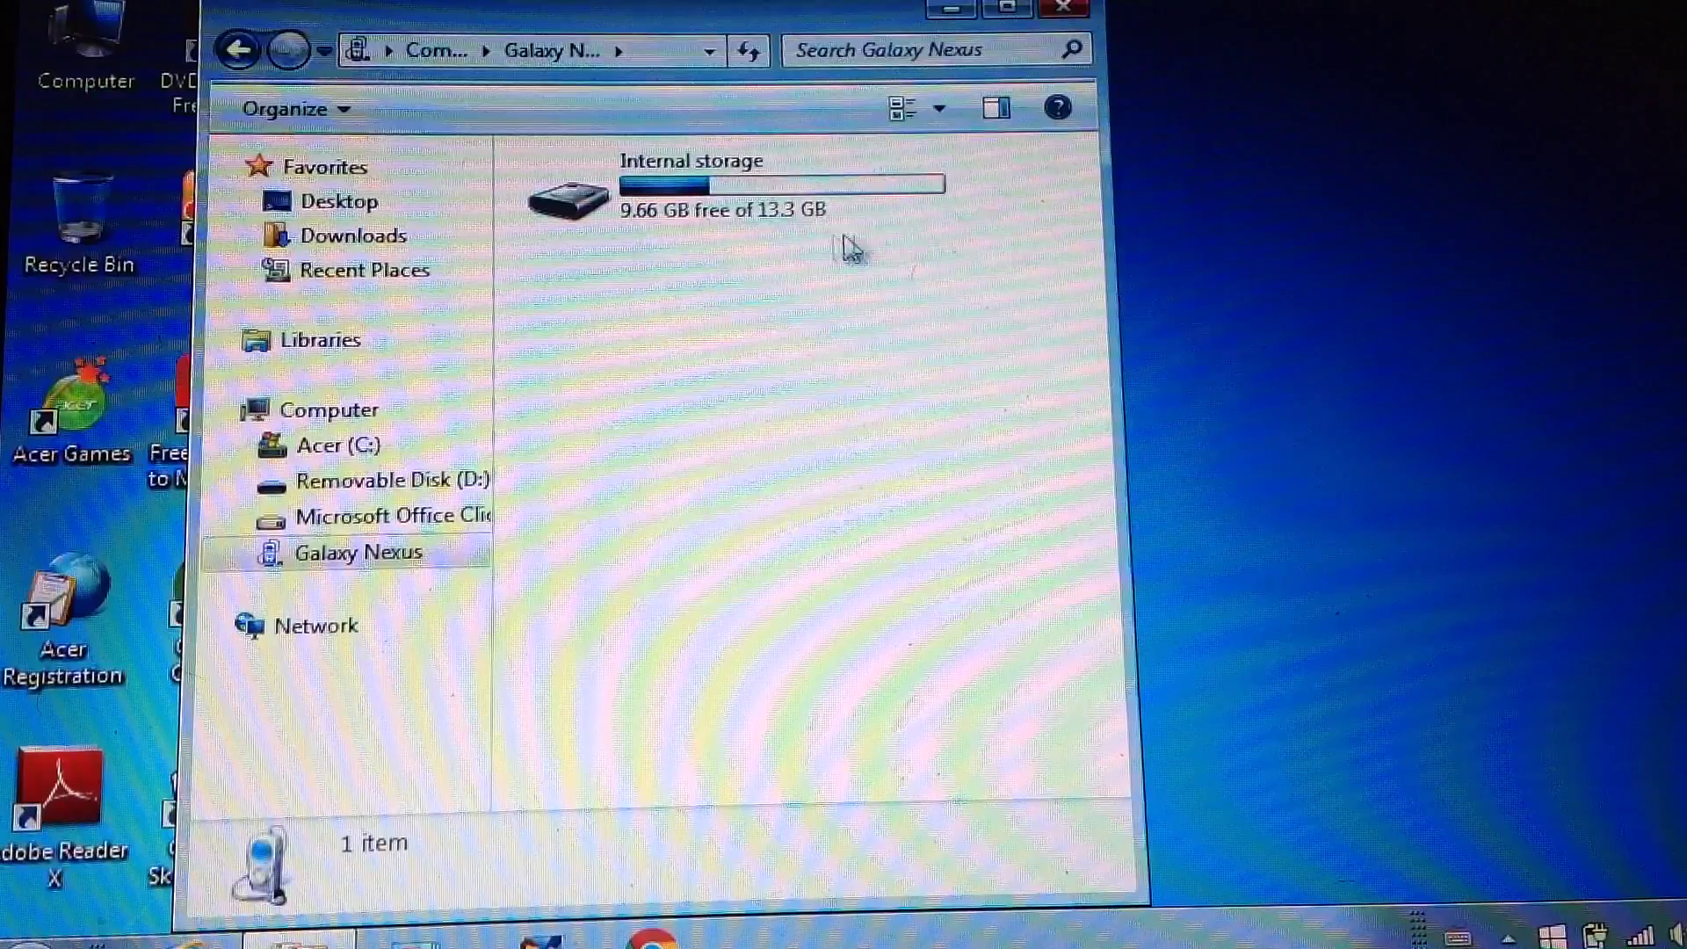
{"action": "double_click", "coordinate": [732, 211]}
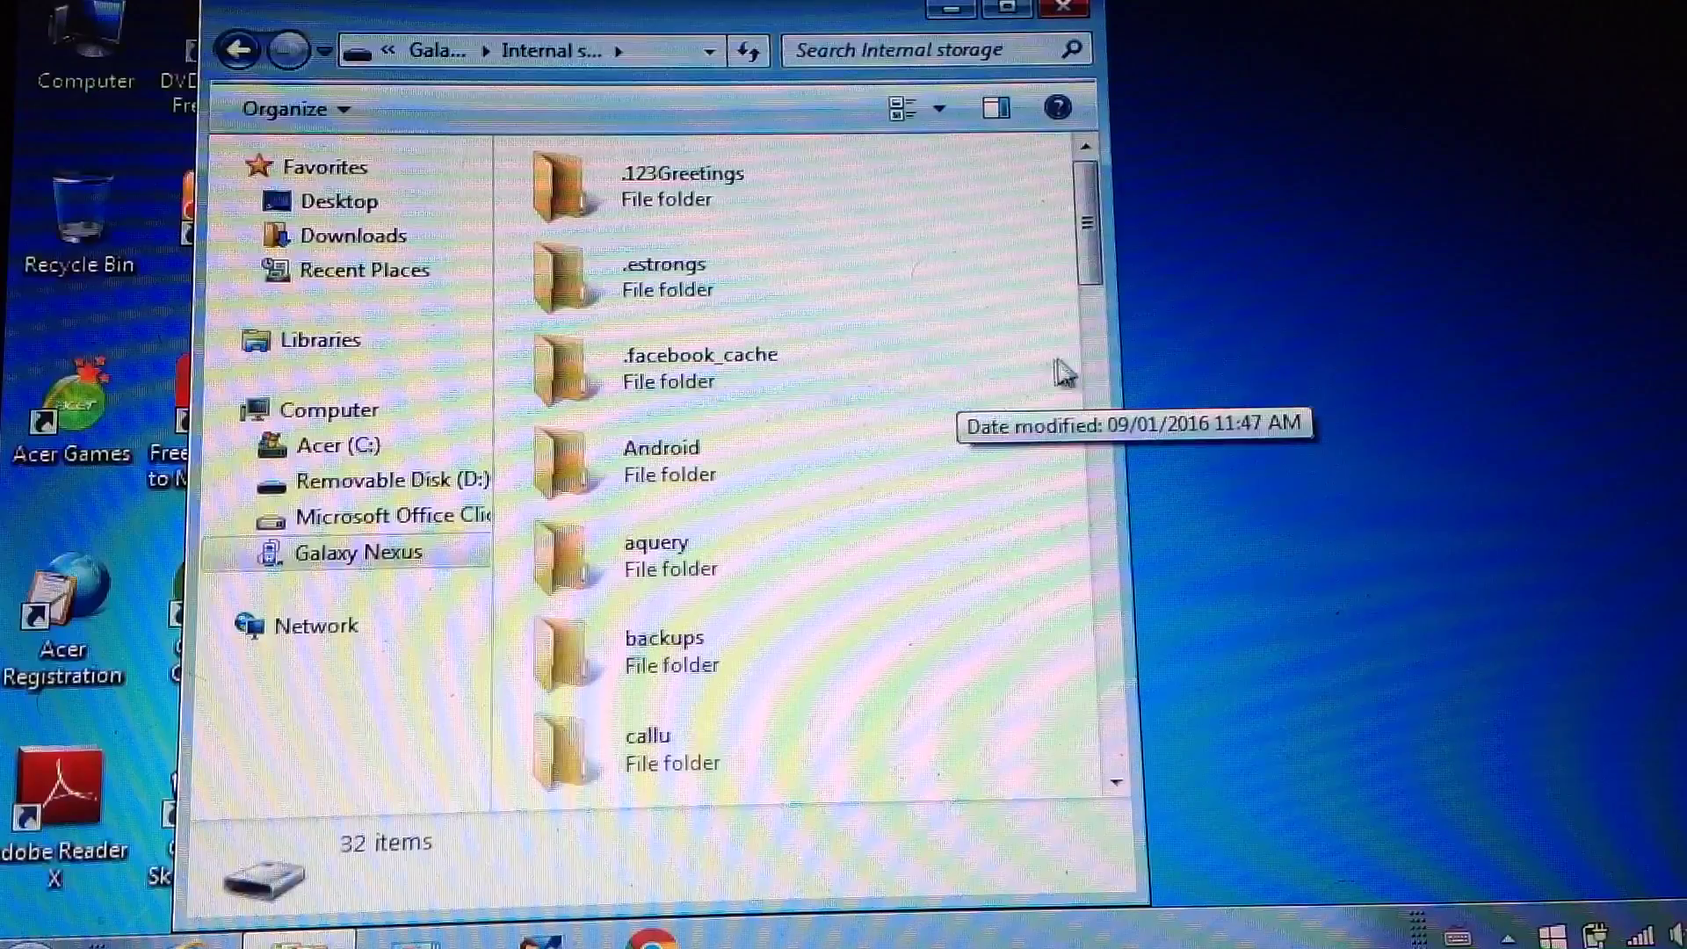
{"action": "mouse_move", "coordinate": [1100, 278]}
{"action": "left_mouse_down"}
{"action": "mouse_move", "coordinate": [1093, 441]}
{"action": "mouse_move", "coordinate": [1049, 614]}
{"action": "mouse_move", "coordinate": [905, 628]}
{"action": "left_mouse_up"}
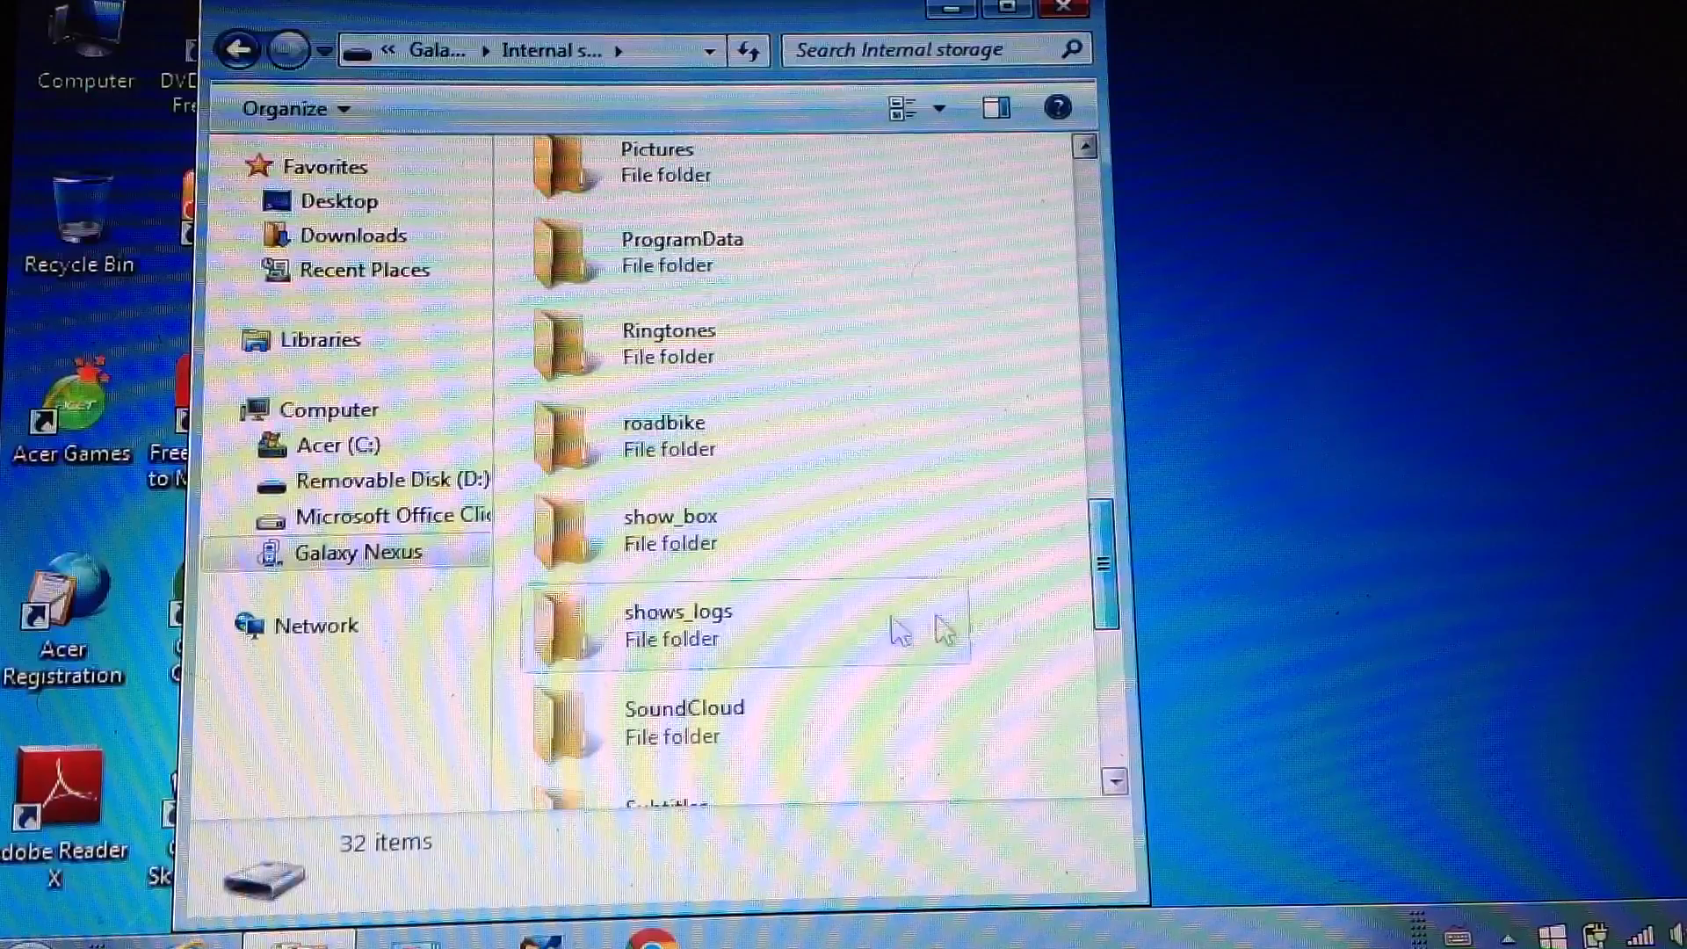
{"action": "double_click", "coordinate": [632, 536]}
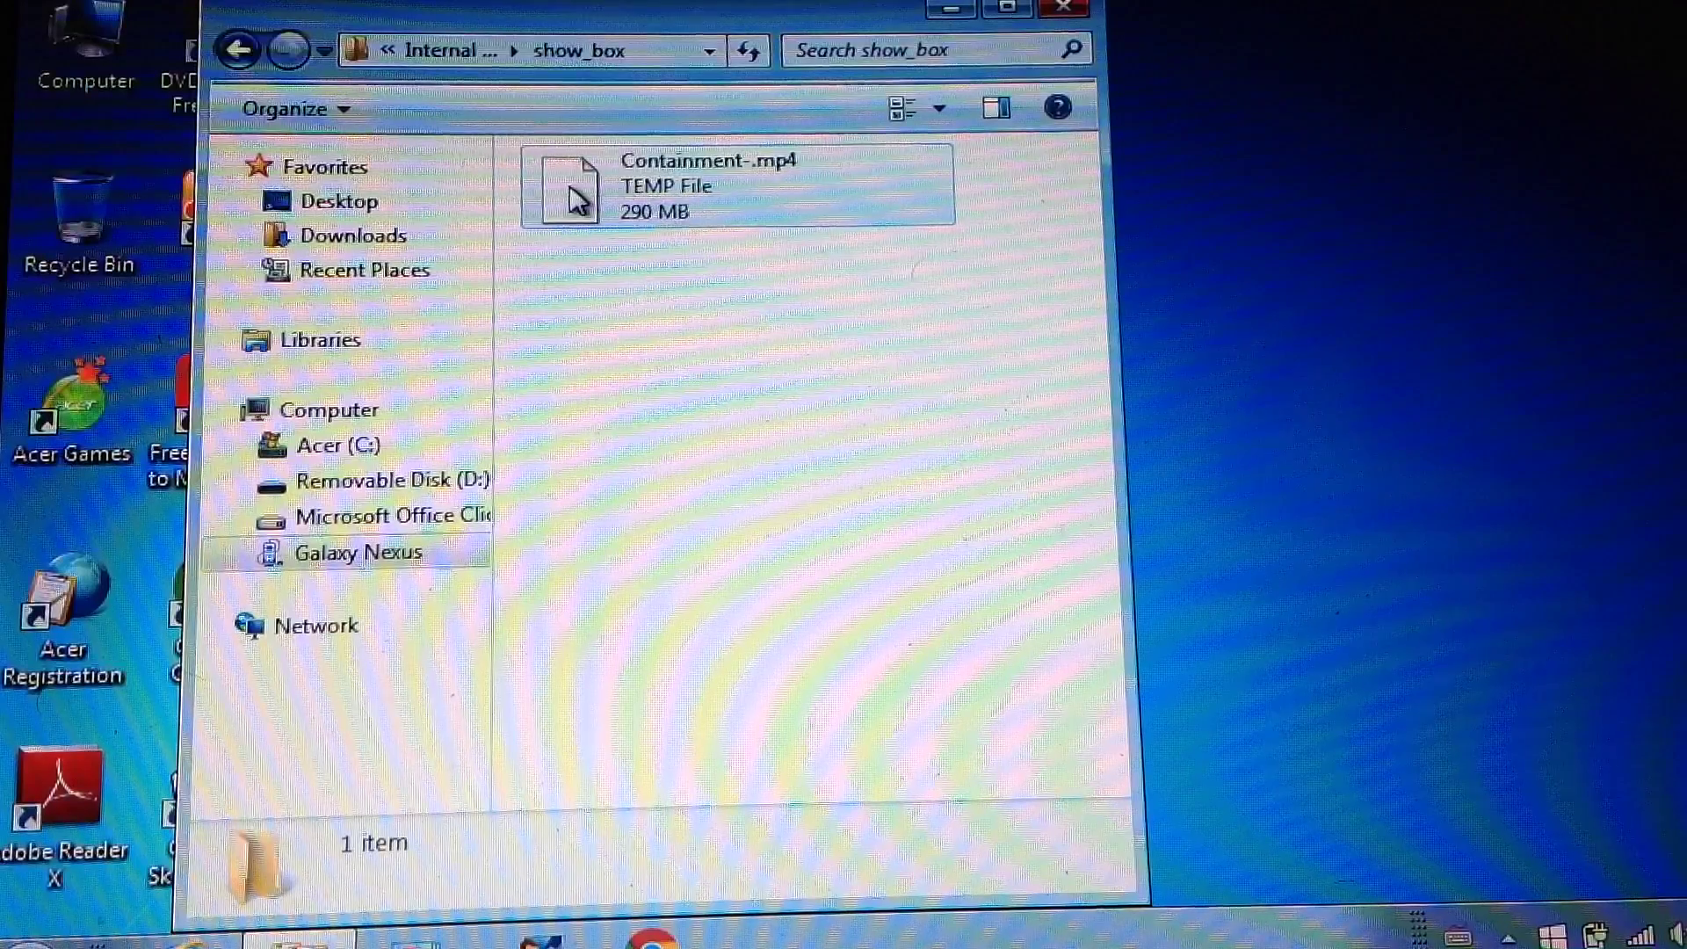
- Copy the 290 MB Containment-.mp4.temp file from the phone and paste it onto the desktop
{"action": "right_click", "coordinate": [577, 198]}
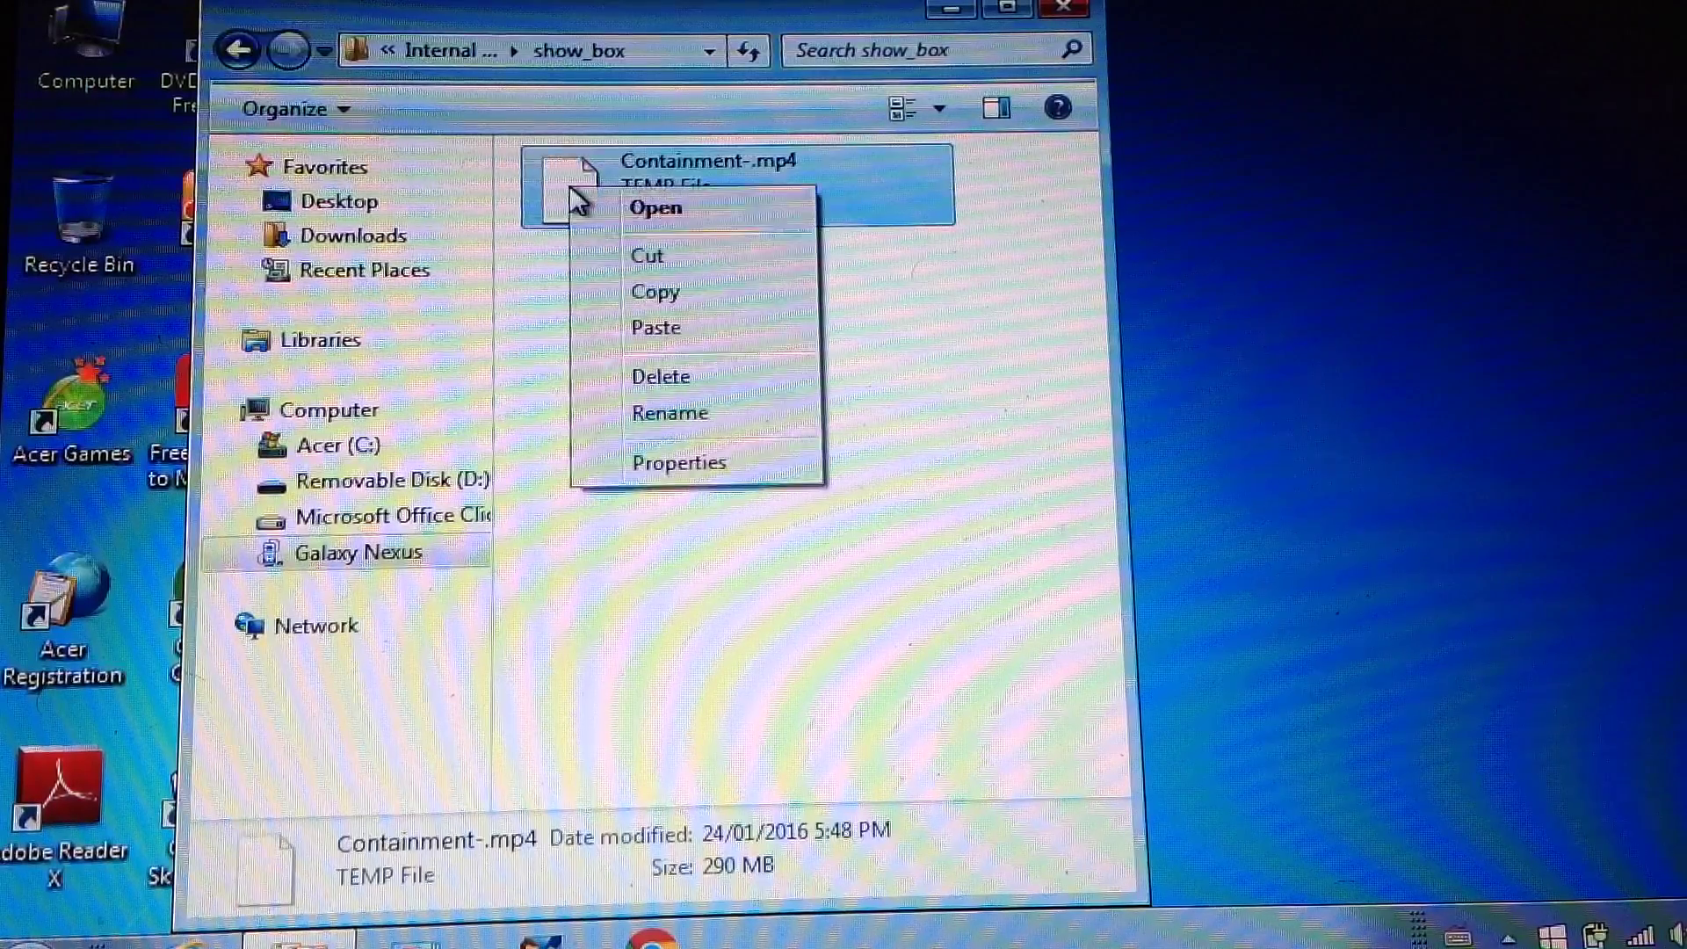
{"action": "left_click", "coordinate": [660, 294]}
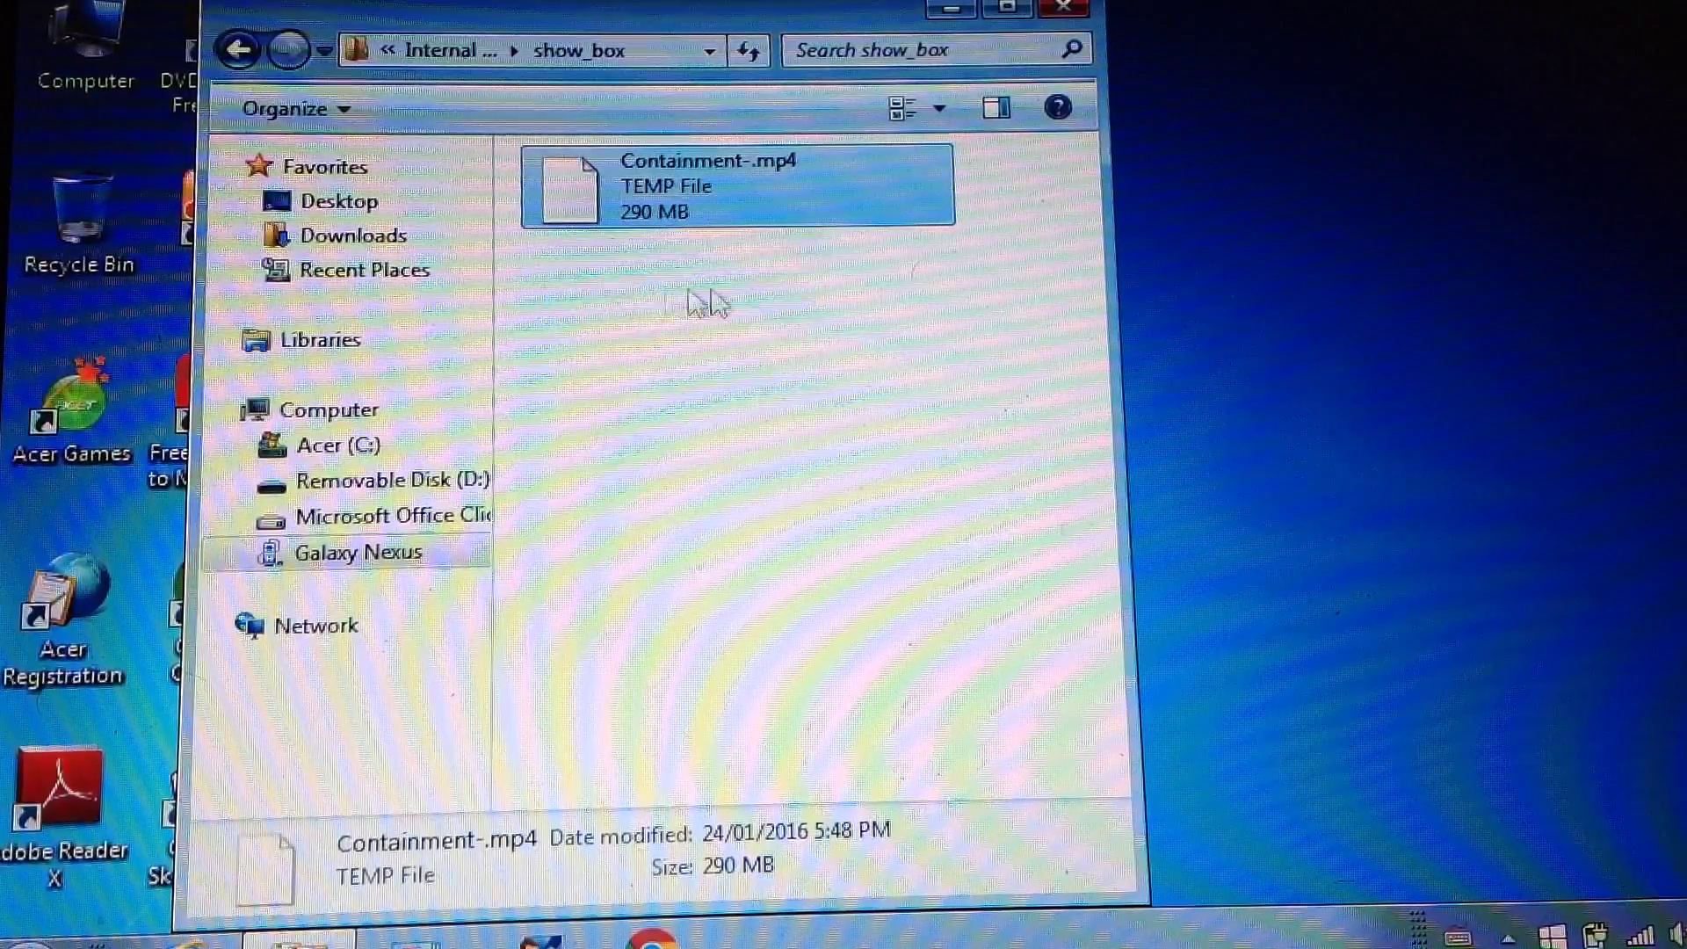
{"action": "right_click", "coordinate": [1223, 214]}
{"action": "left_click", "coordinate": [1326, 358]}
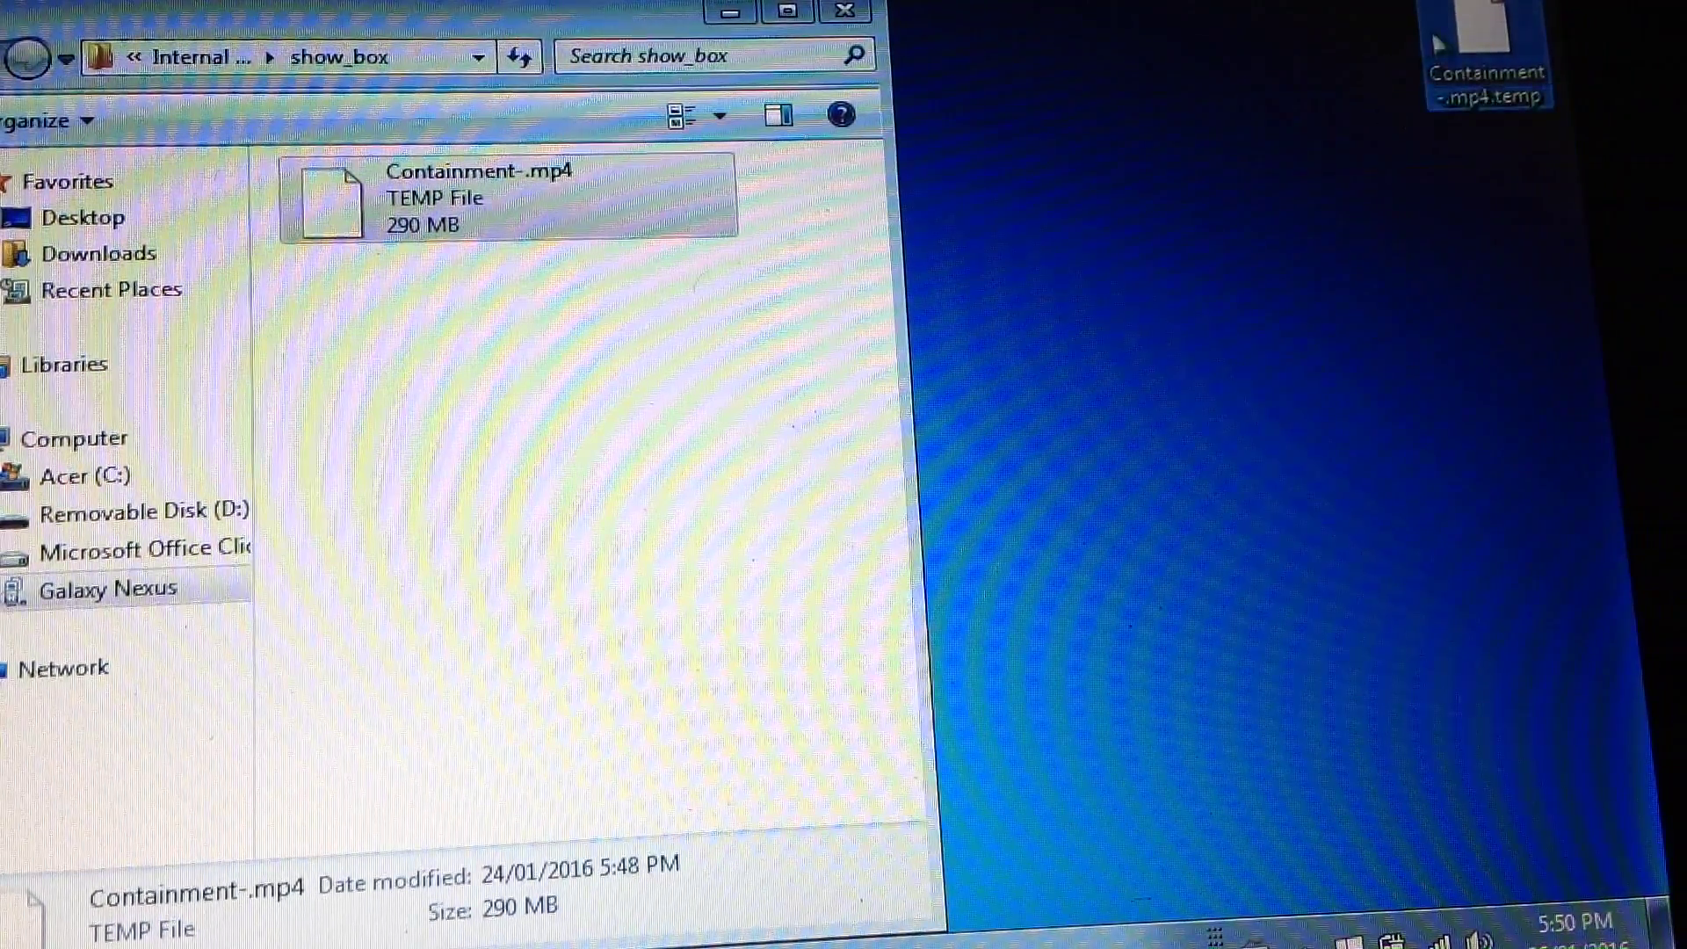
- Rename the desktop copy to Containment-.mp4 by deleting '.temp' and accepting the extension warning
{"action": "right_click", "coordinate": [1486, 69]}
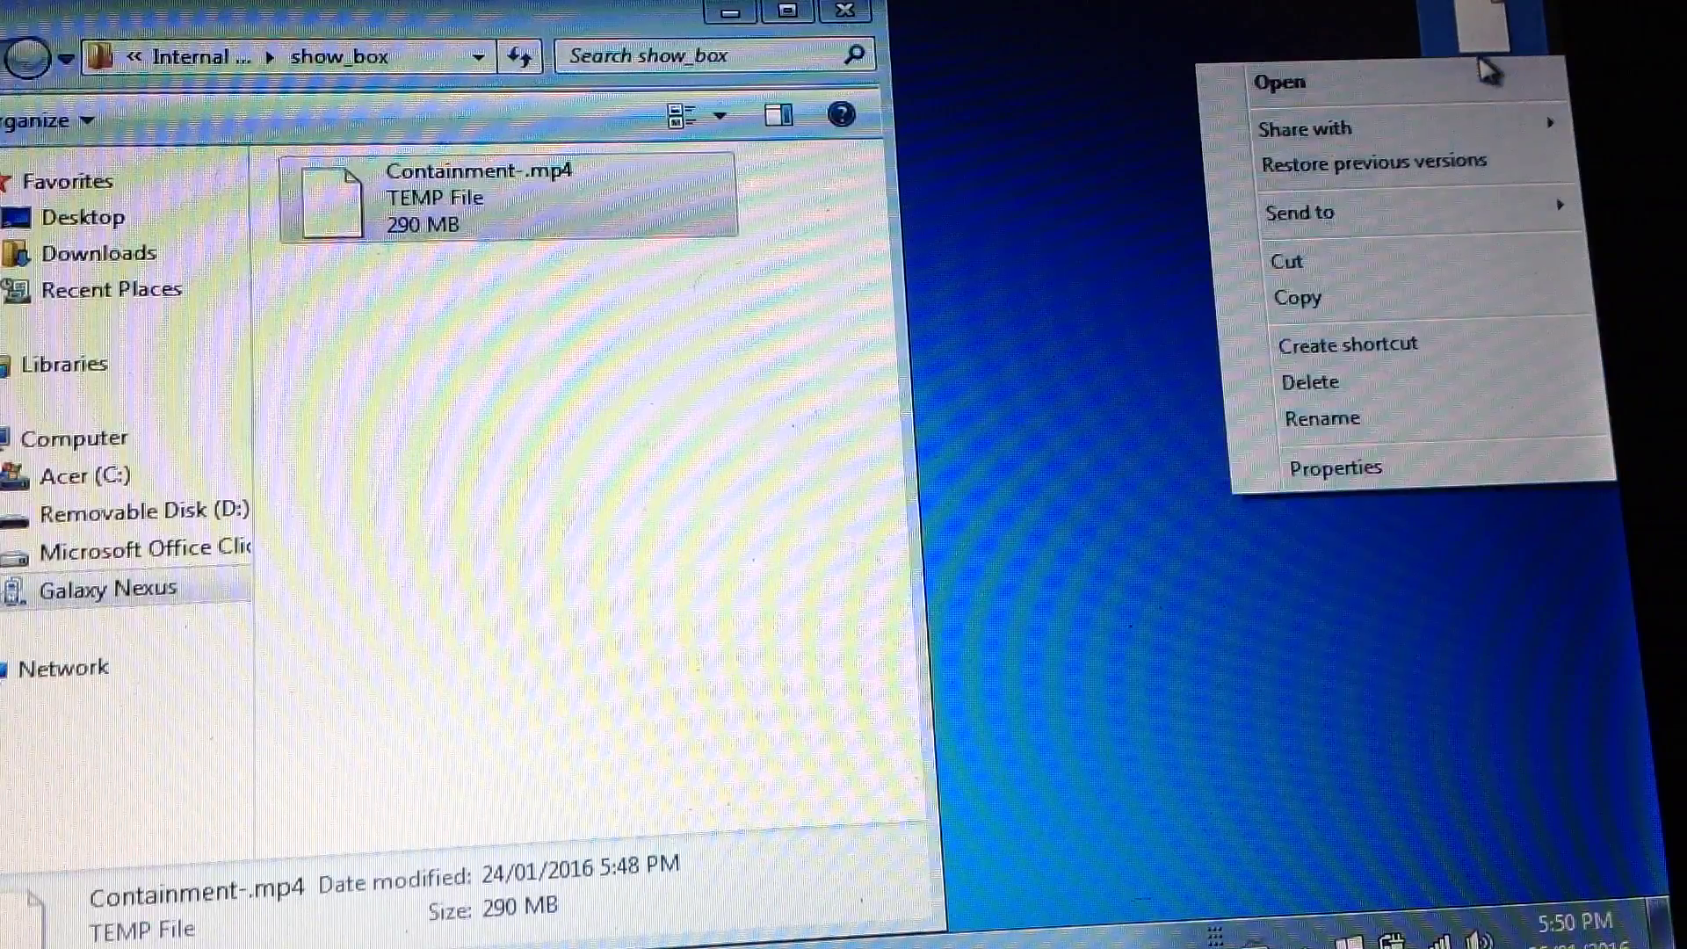
{"action": "left_click", "coordinate": [1322, 420]}
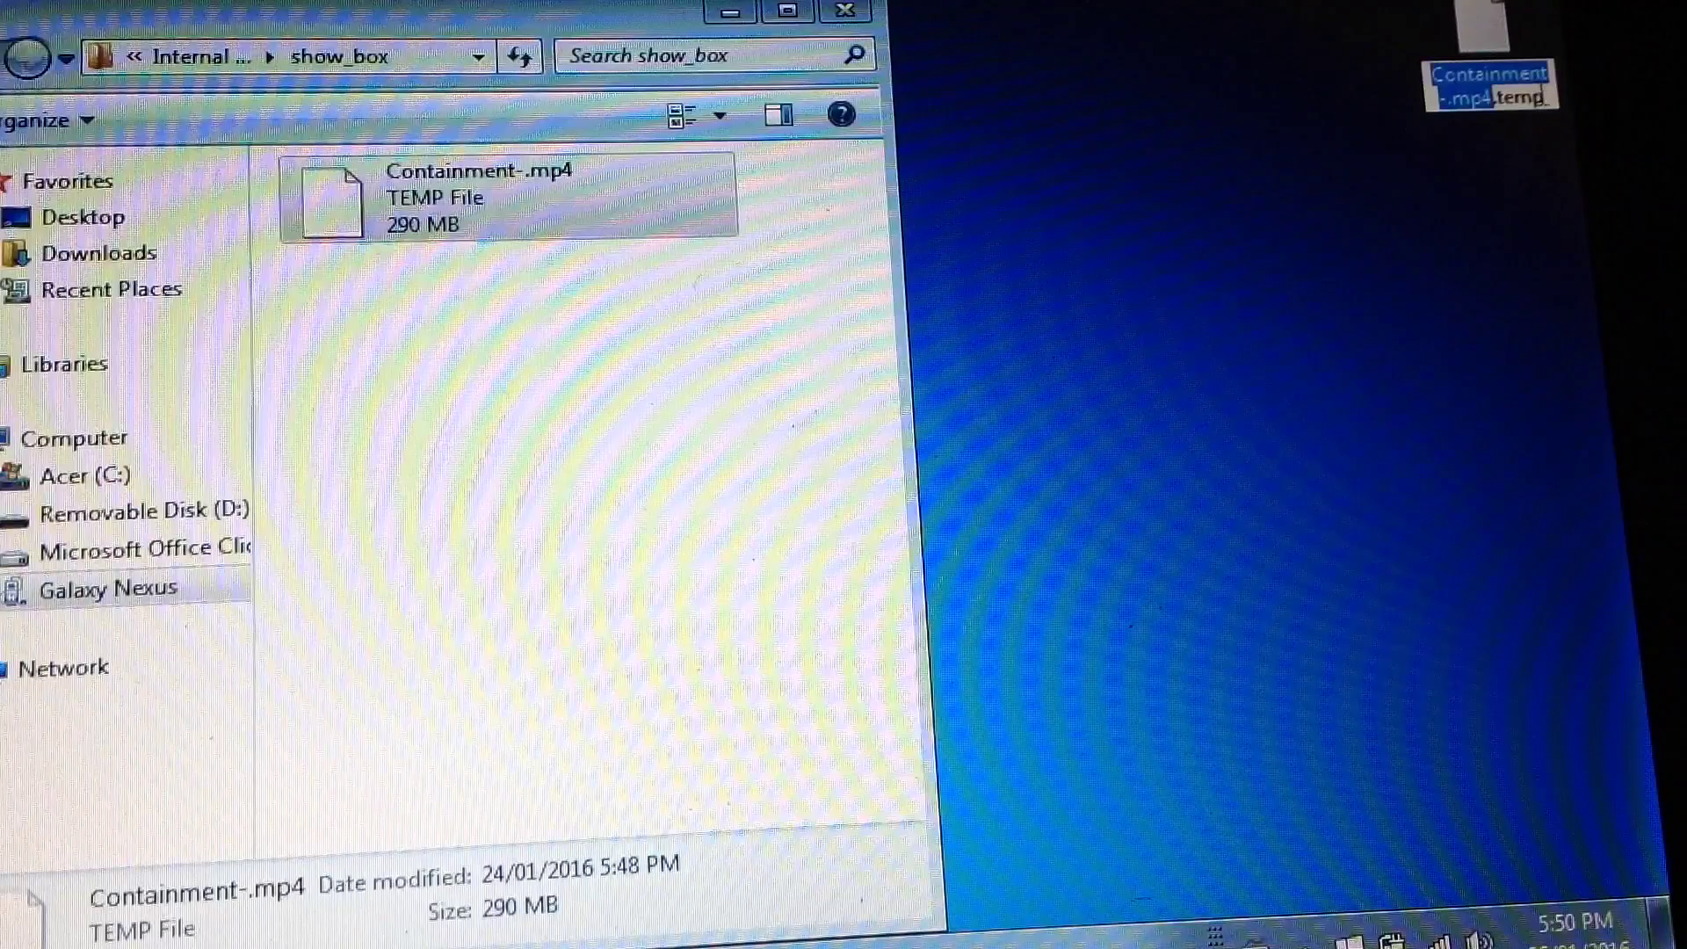
{"action": "left_click", "coordinate": [1547, 96]}
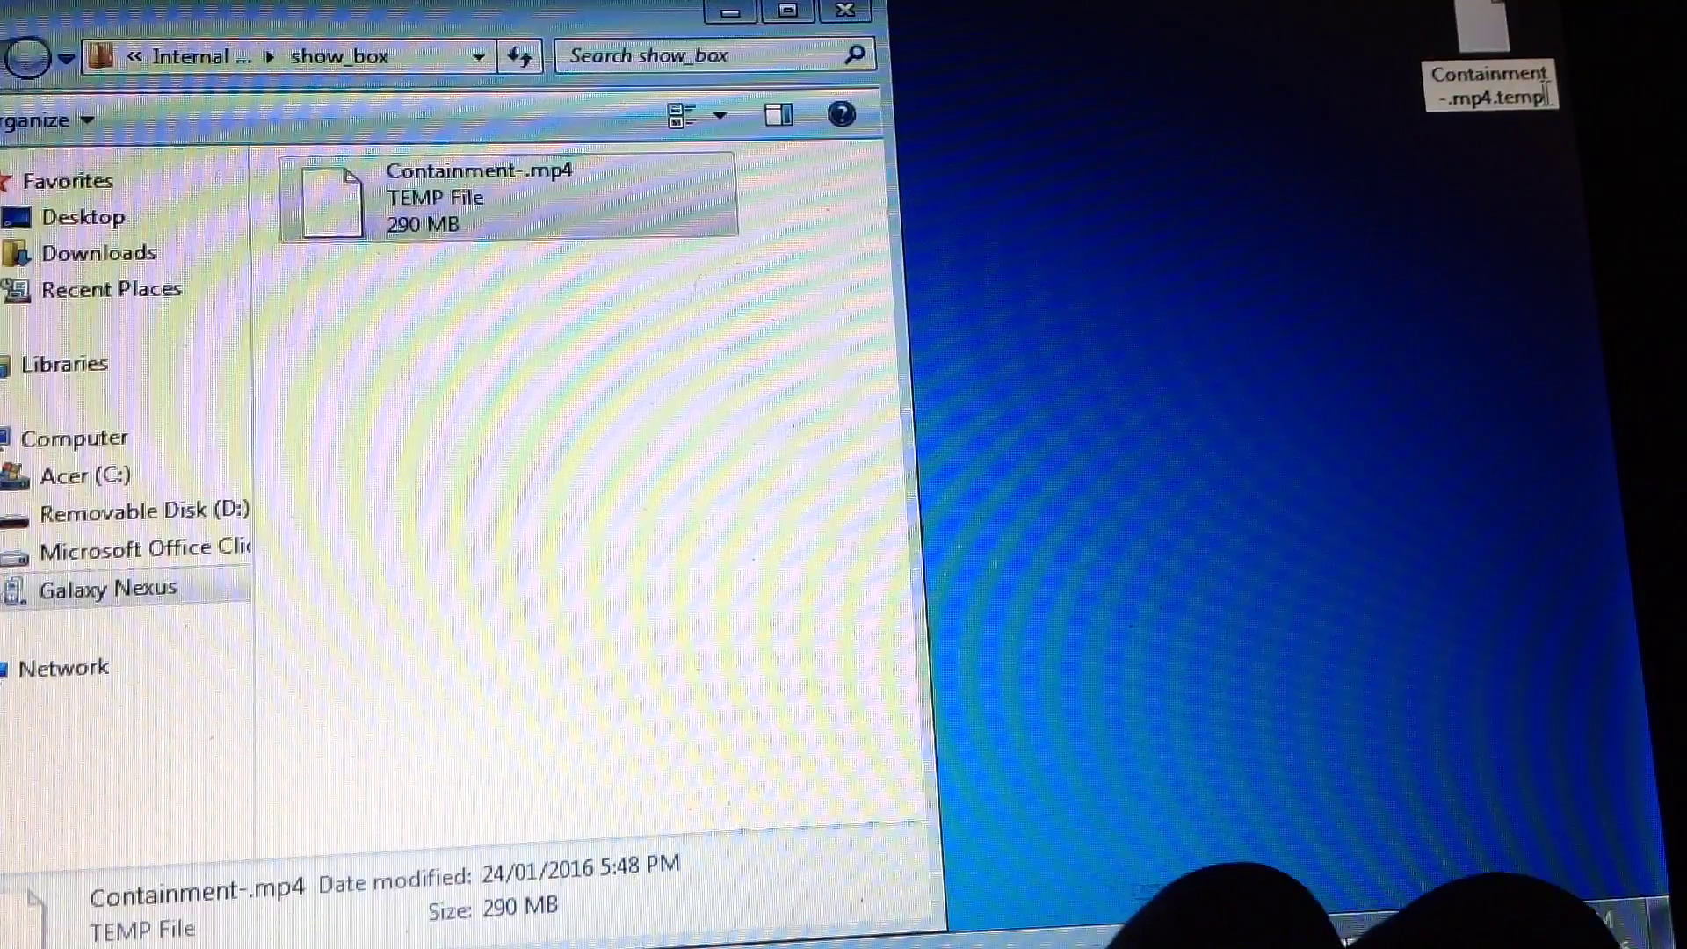
{"action": "key", "text": "BackSpace"}
{"action": "key", "text": "BackSpace"}
{"action": "key", "text": "BackSpace"}
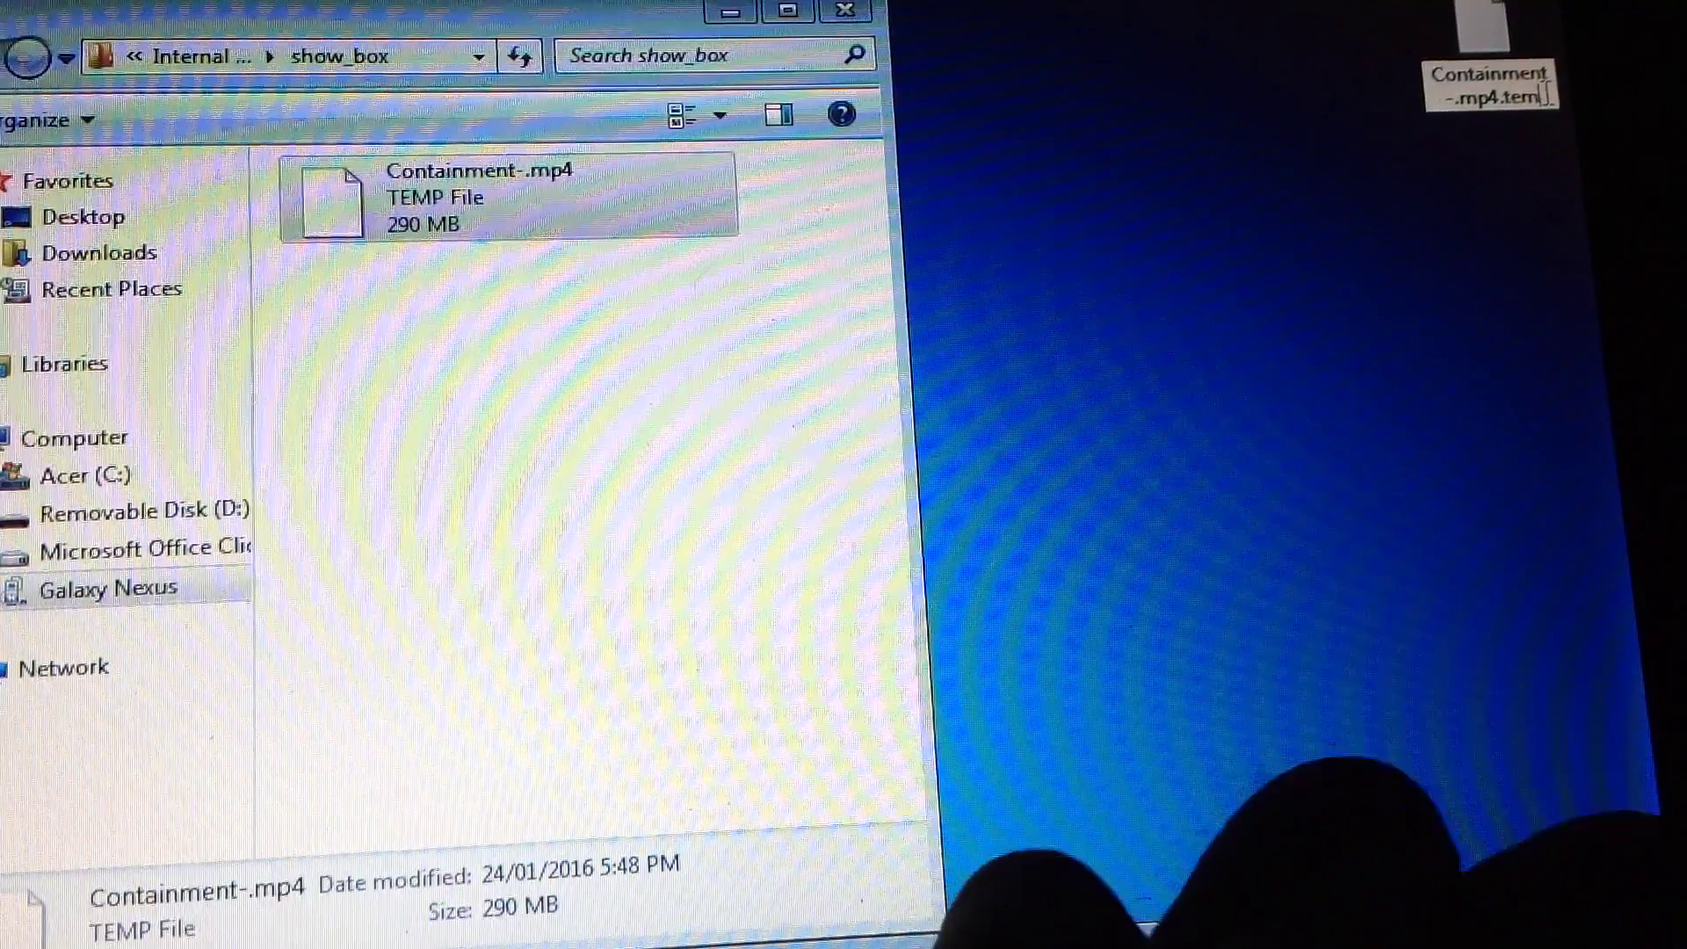
{"action": "key", "text": "BackSpace"}
{"action": "key", "text": "BackSpace"}
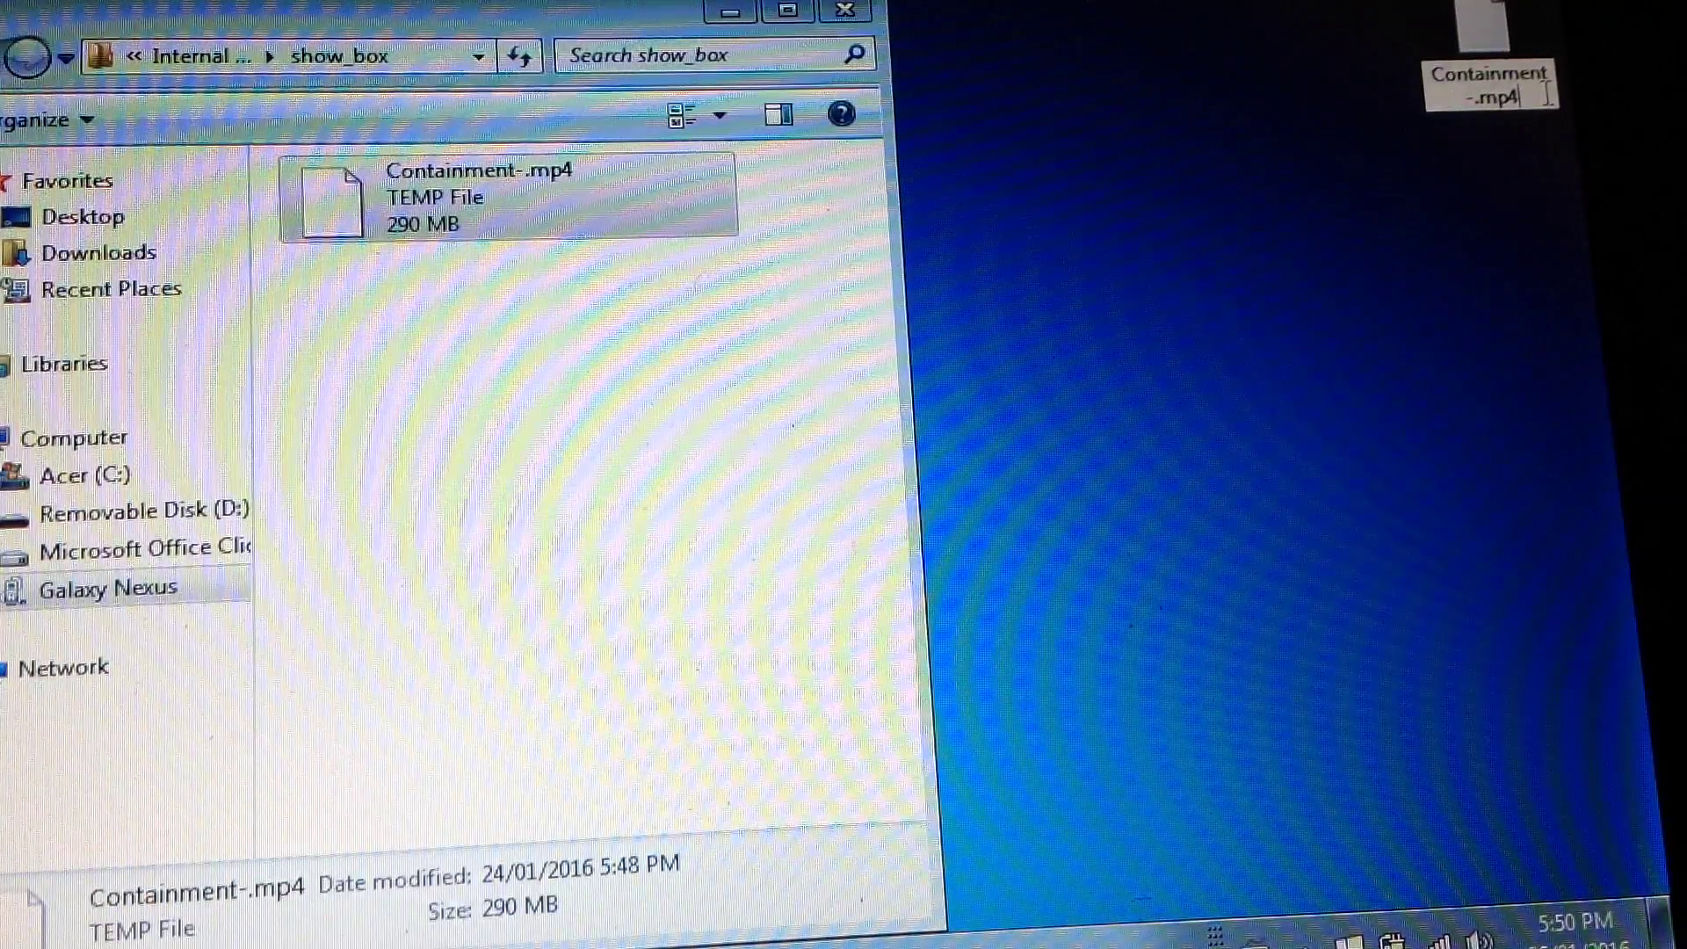
{"action": "key", "text": "Return"}
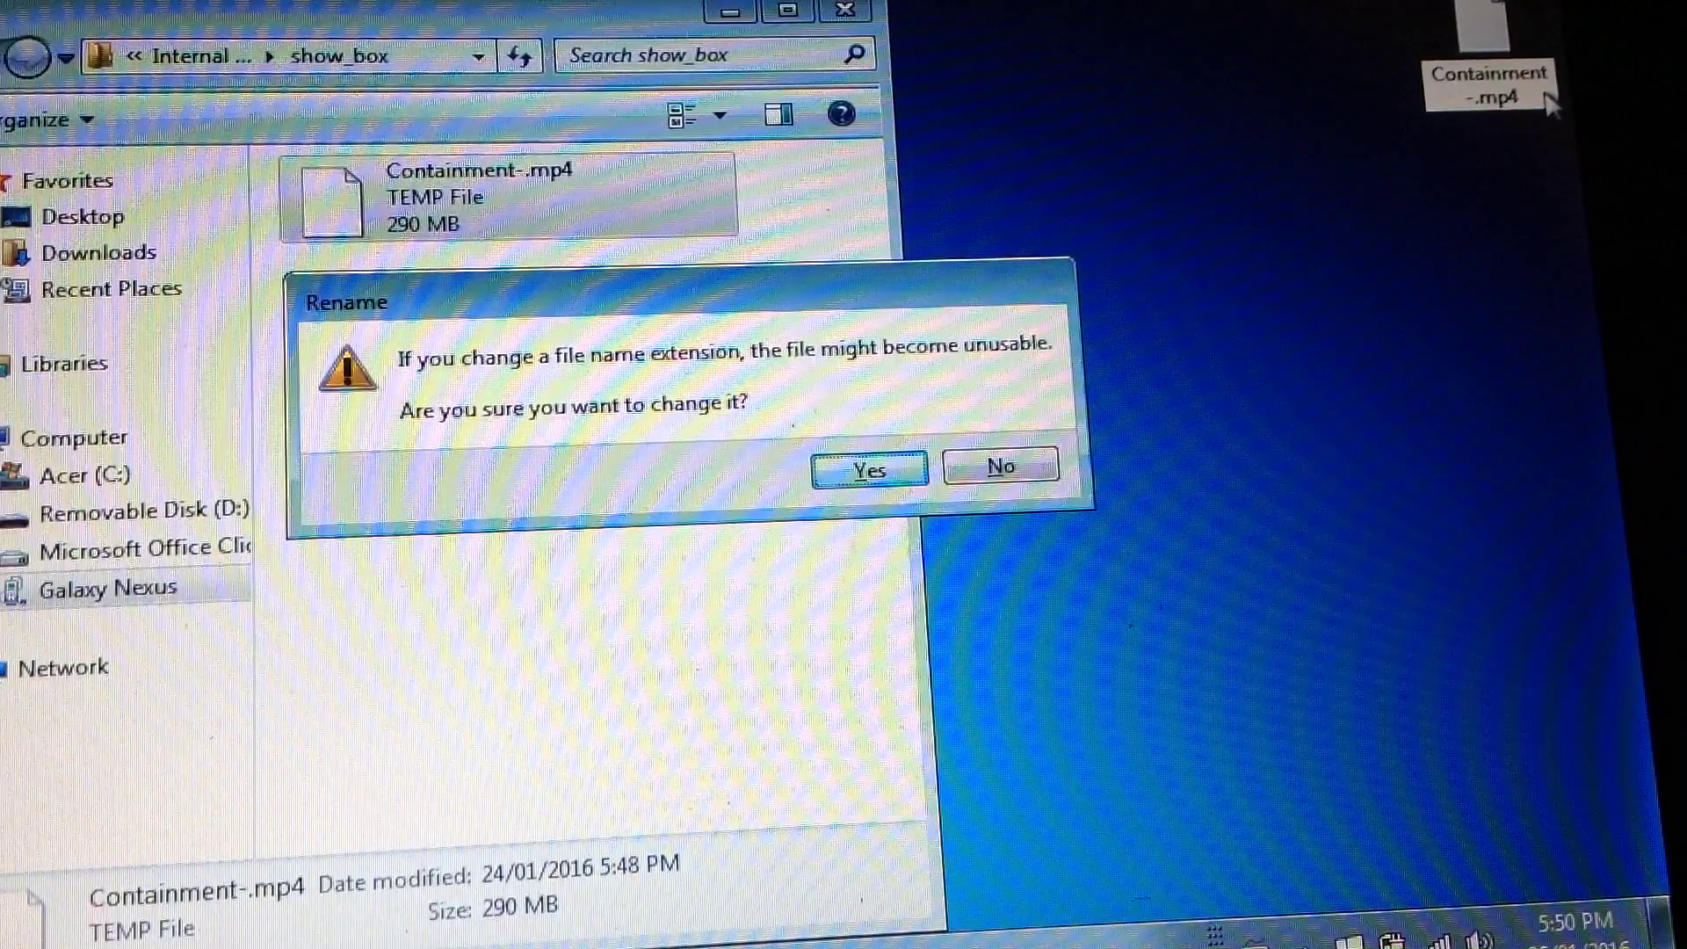
{"action": "key", "text": "Return"}
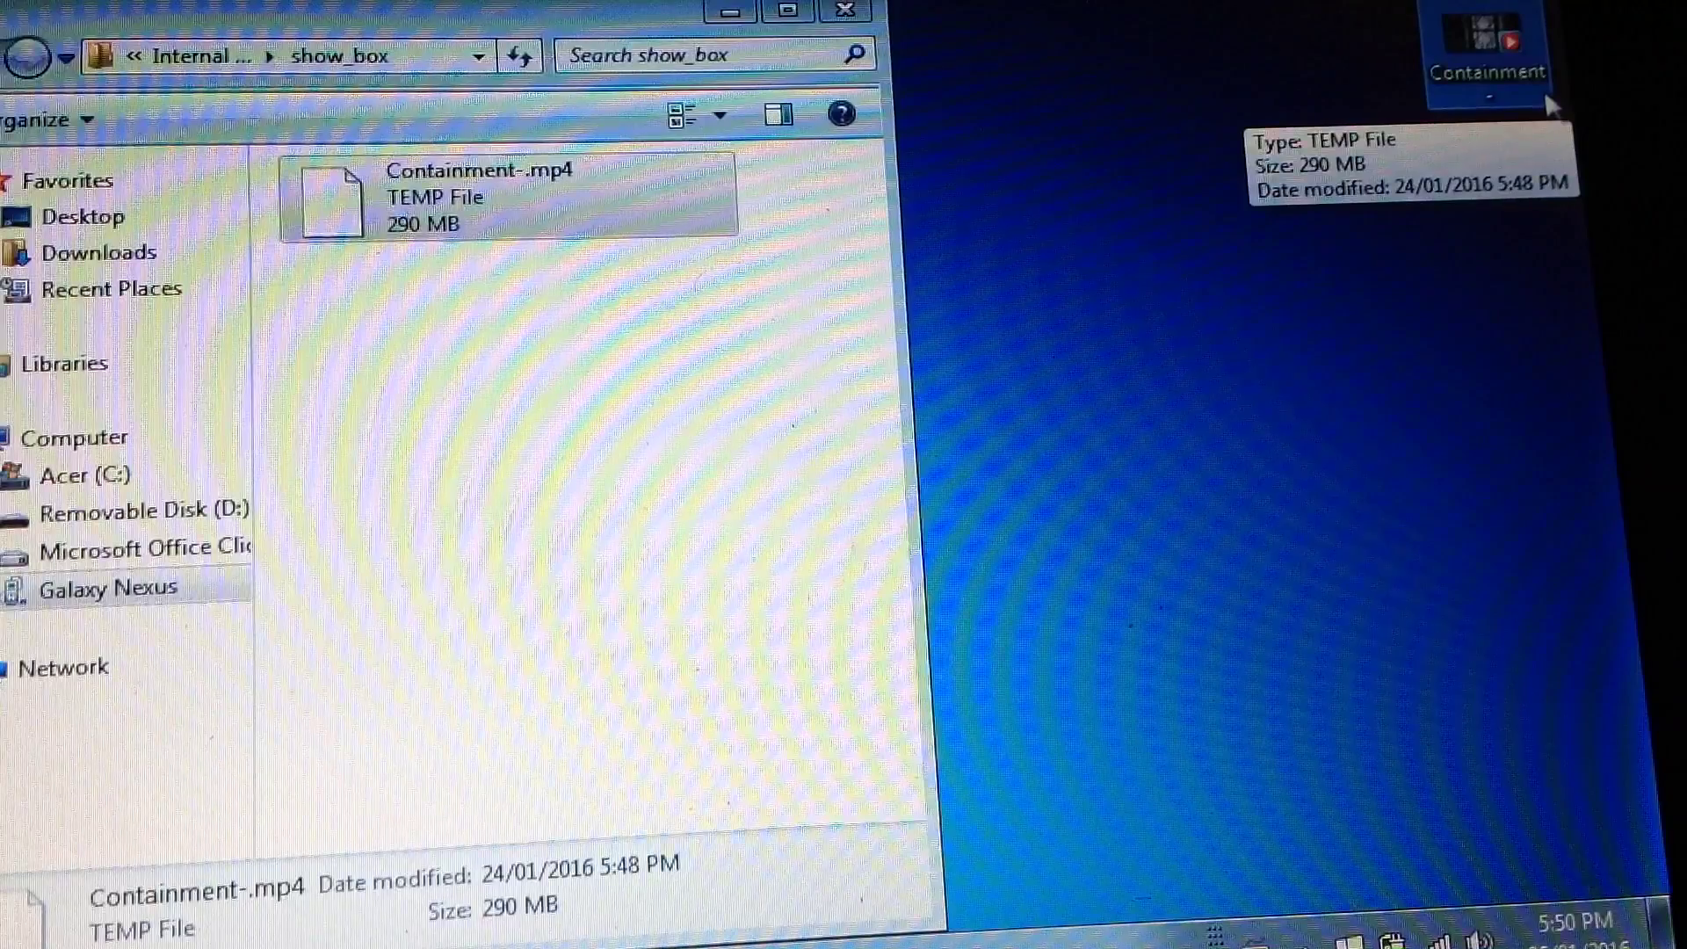
- Play the desktop Containment-.mp4 video in Windows Media Player
{"action": "double_click", "coordinate": [1470, 39]}
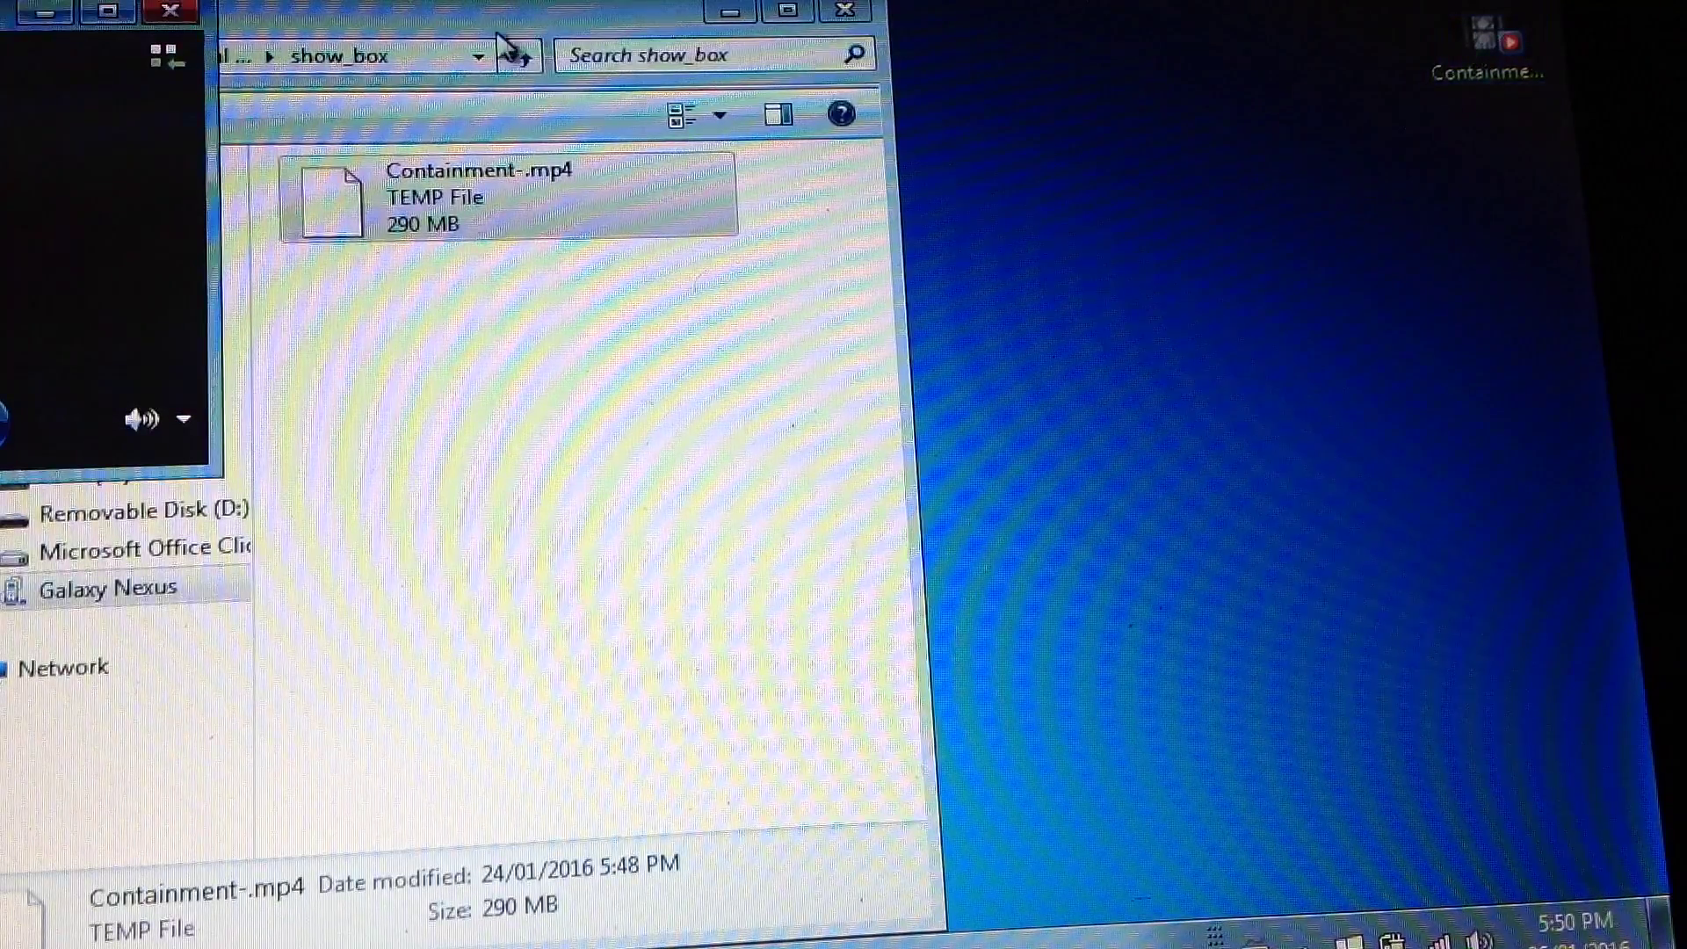